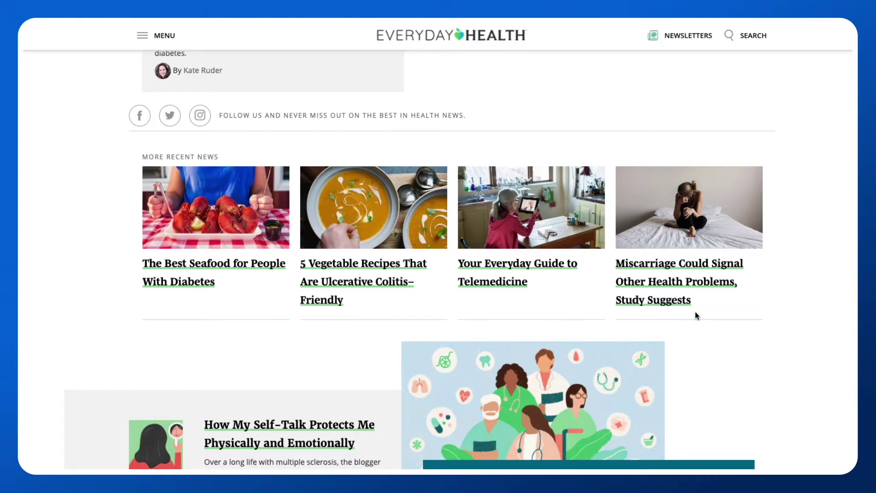
Open 'The Best Seafood for People With Diabetes' article on Everyday Health.
scroll(700, 313, "down", 5)
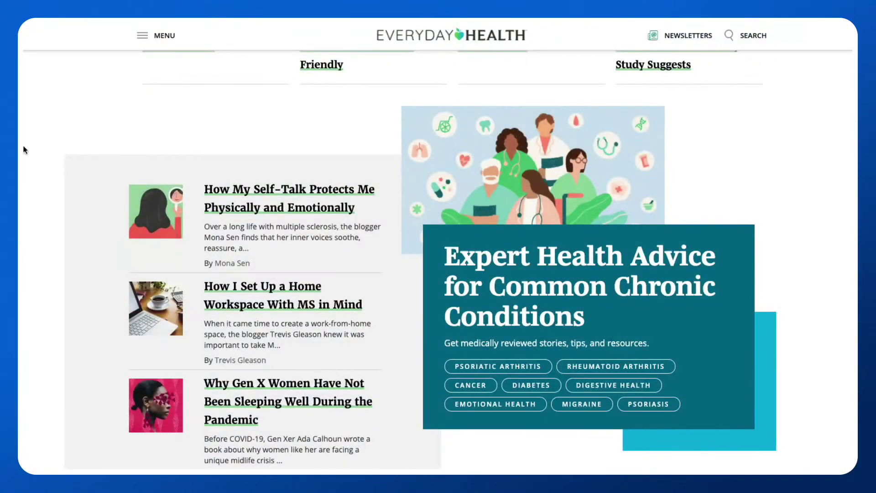
scroll(103, 164, "up", 4)
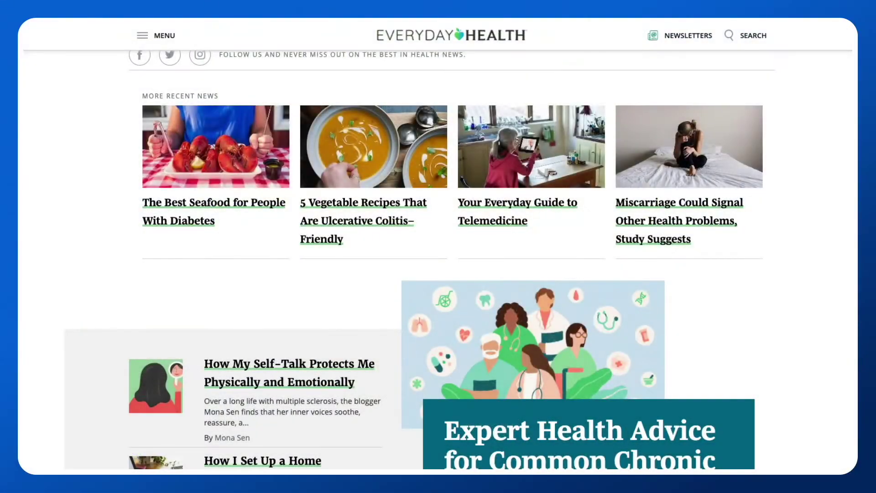
left_click(188, 224)
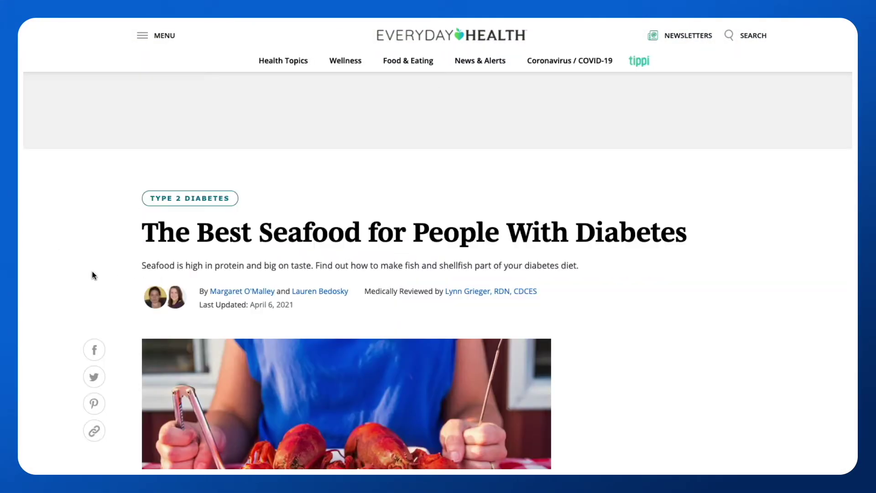
scroll(93, 275, "down", 20)
scroll(94, 275, "down", 5)
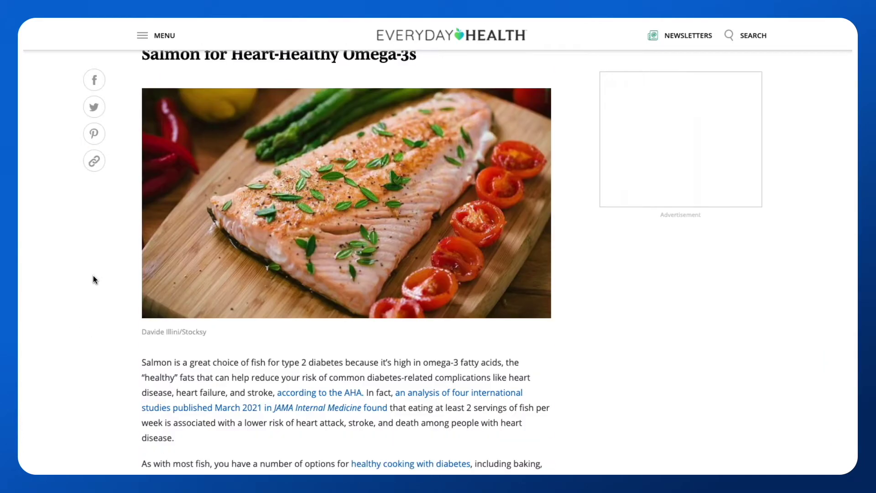
scroll(93, 276, "up", 5)
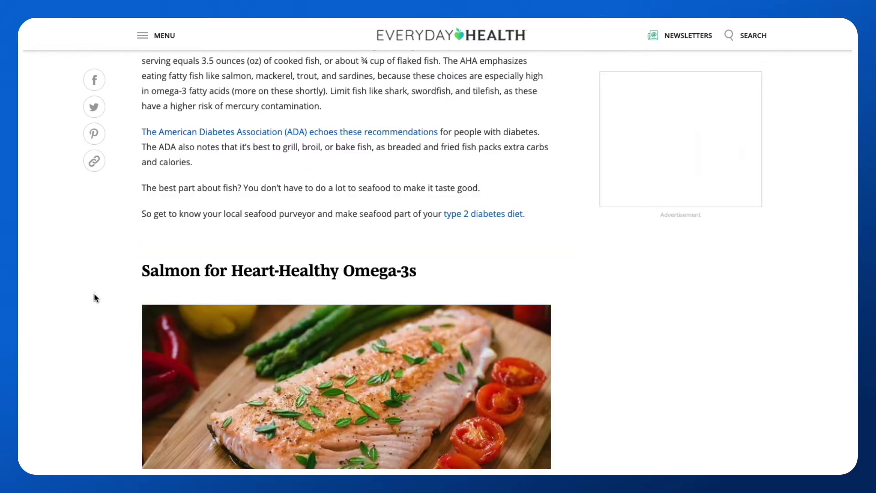
Scroll down through the salmon, tilapia and tuna sections to the Sardines section.
scroll(94, 295, "down", 7)
scroll(94, 296, "down", 4)
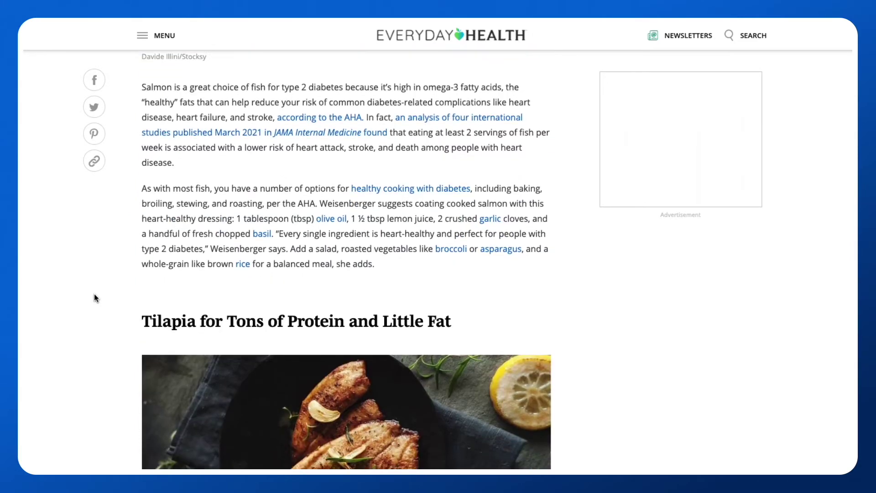
scroll(95, 297, "down", 4)
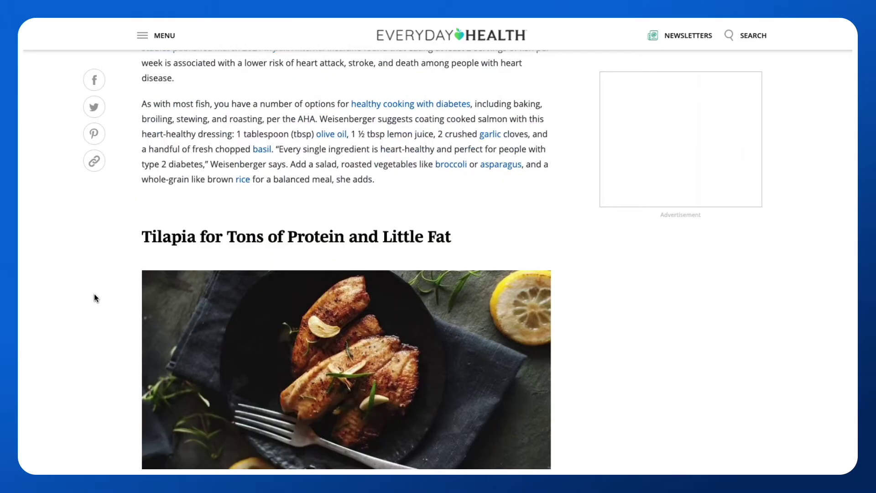
scroll(94, 297, "down", 20)
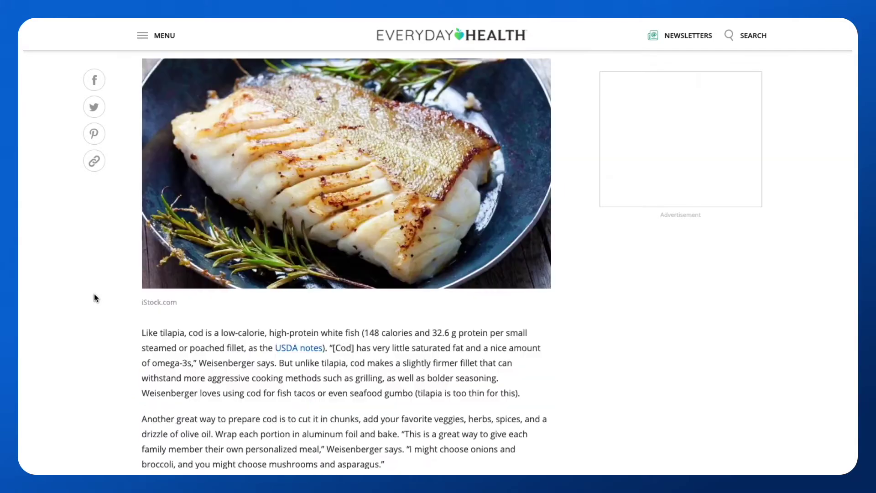
scroll(94, 298, "down", 20)
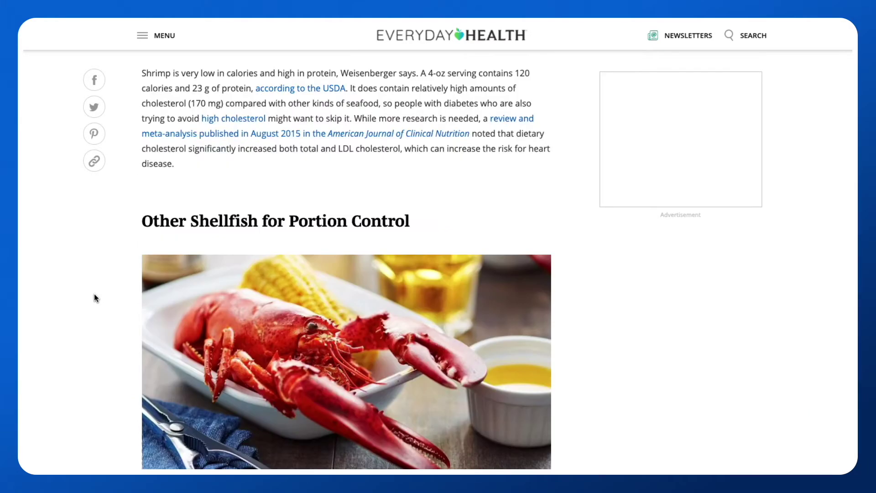
scroll(94, 298, "down", 5)
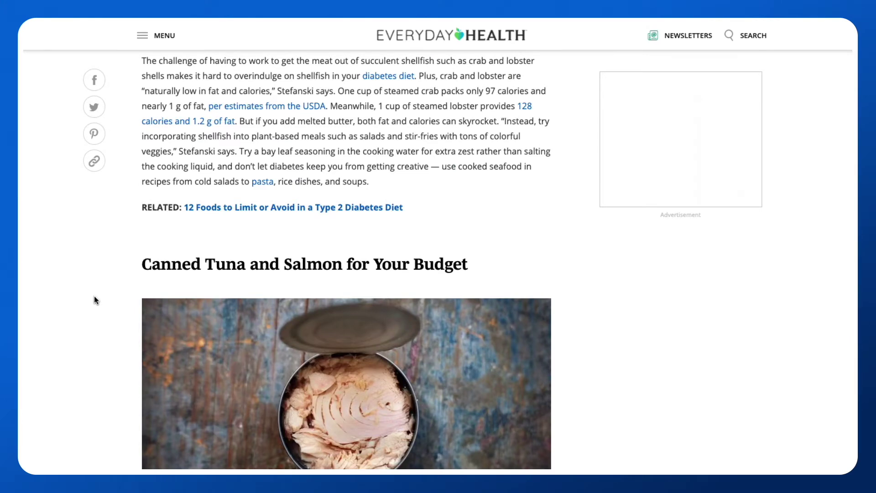
scroll(94, 301, "down", 7)
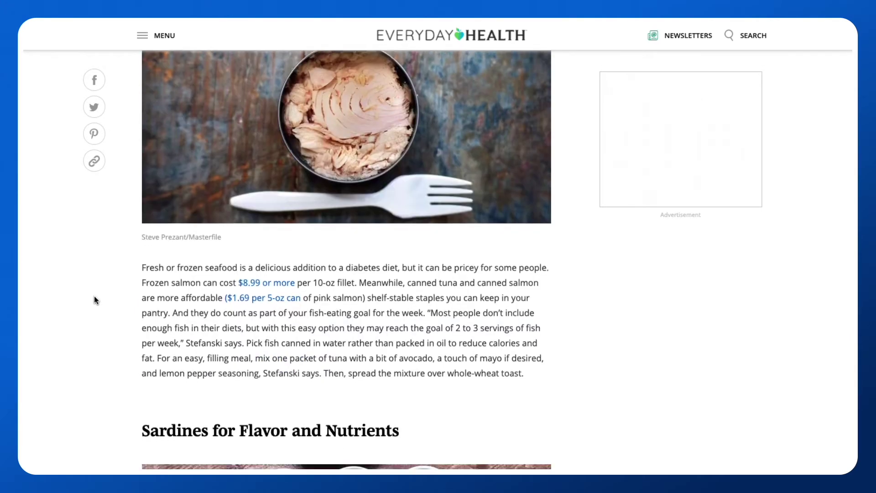
scroll(94, 300, "down", 1)
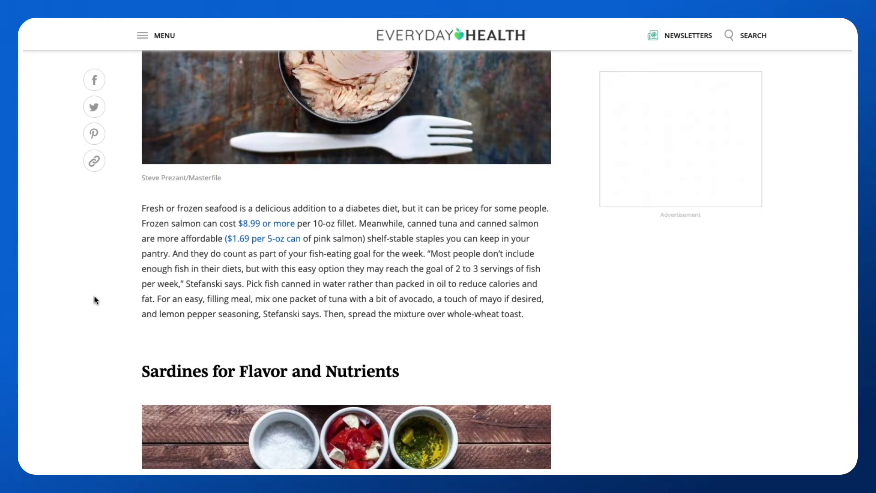
scroll(113, 301, "down", 8)
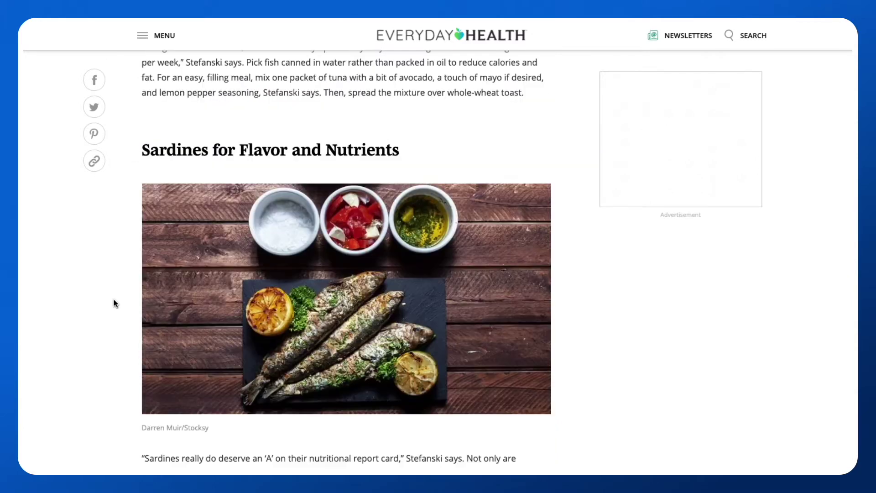
scroll(114, 301, "down", 3)
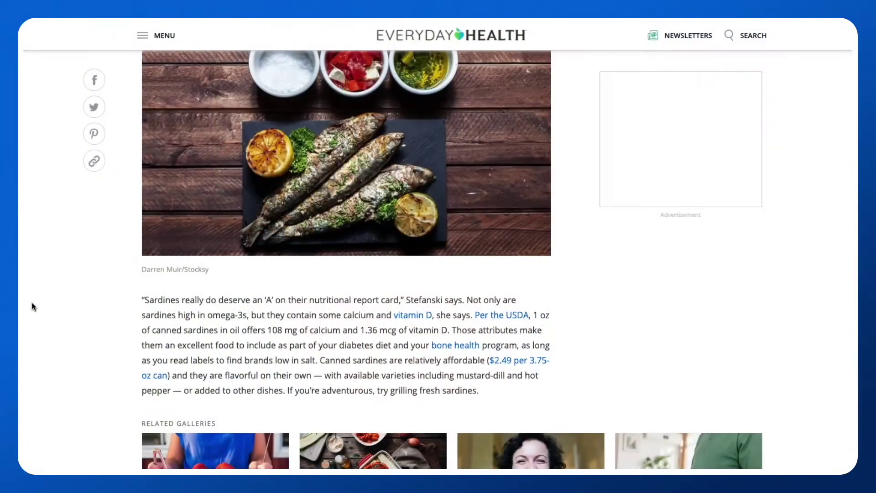
scroll(104, 319, "down", 5)
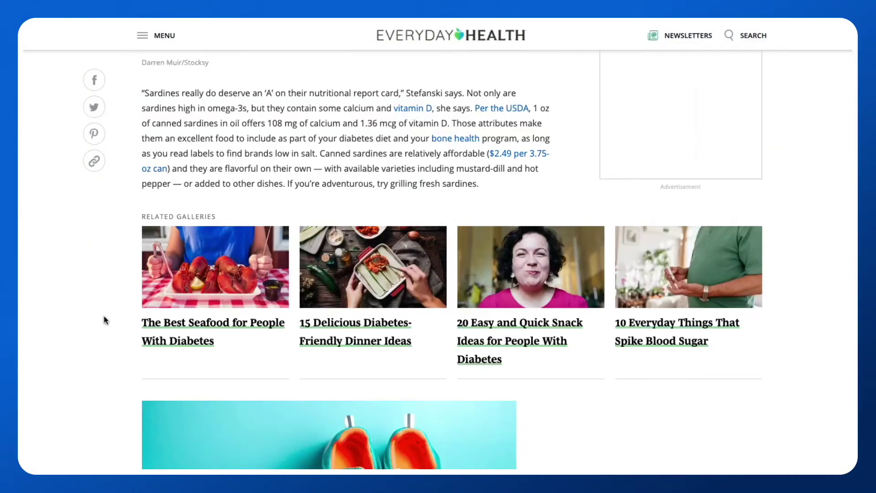
Open the 'diabetes diet' link from the shellfish paragraph and scroll into the new article.
scroll(104, 320, "up", 10)
scroll(128, 344, "up", 2)
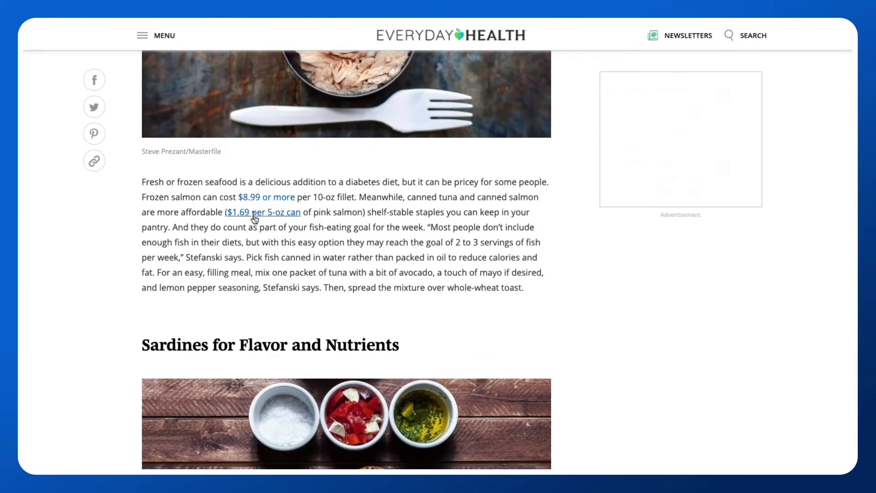
scroll(255, 224, "up", 2)
scroll(255, 238, "up", 7)
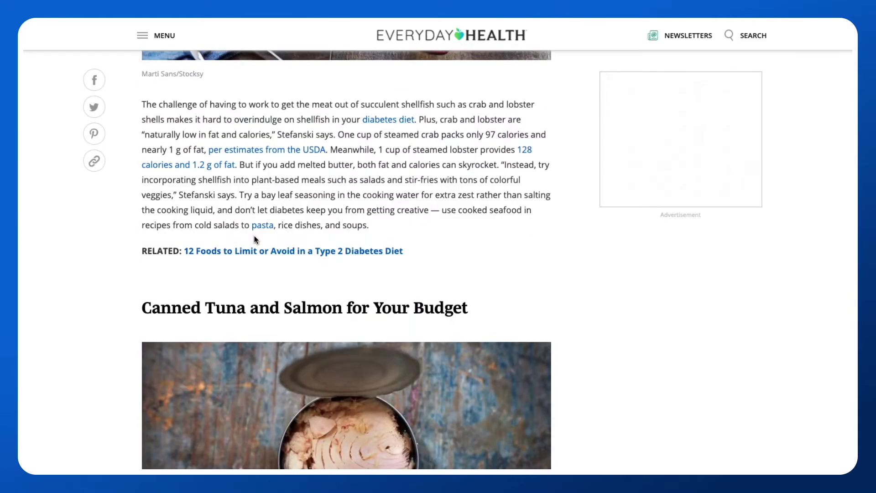
right_click(391, 124)
left_click(242, 25)
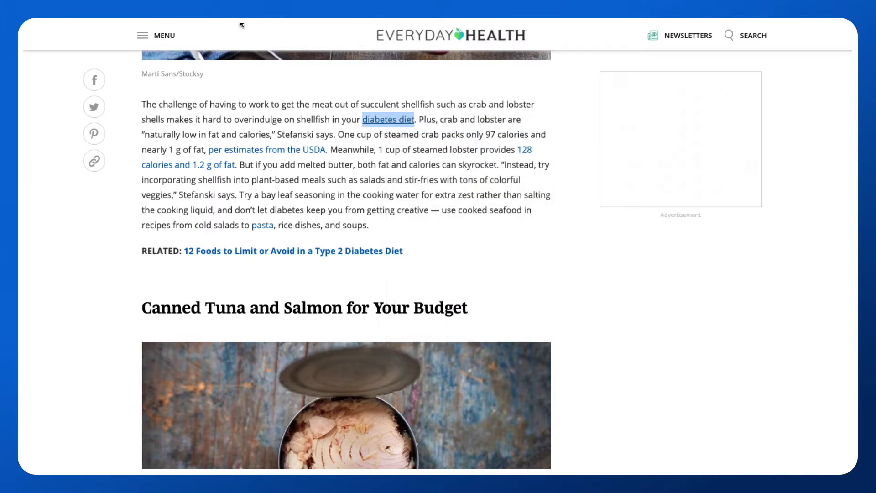
scroll(387, 193, "down", 7)
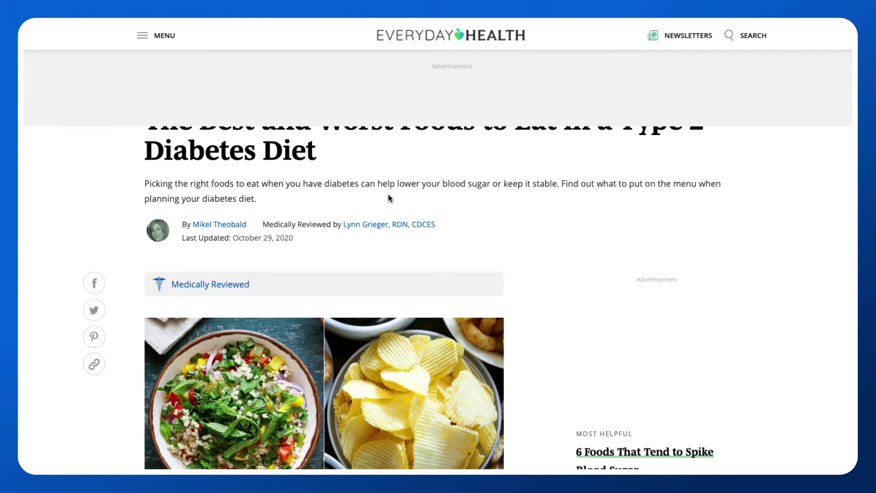
scroll(388, 197, "down", 4)
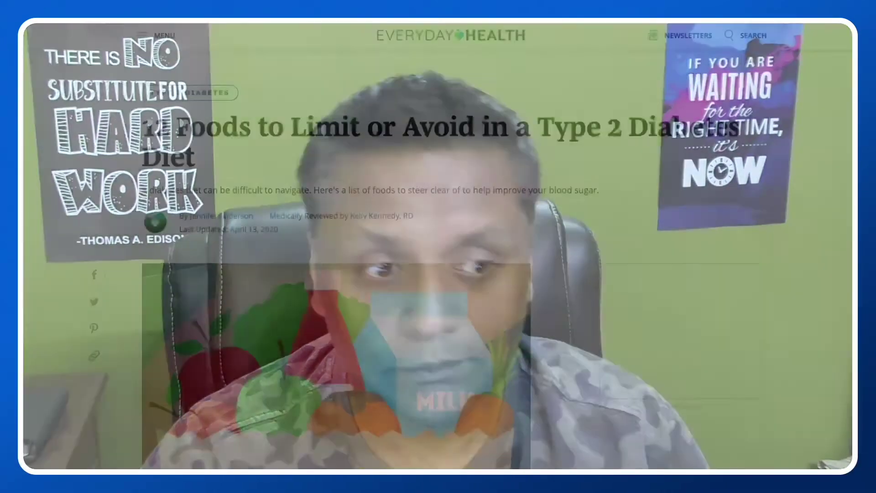
Scroll past the coffee drinks tip to item 4, 'Avoid Fried Foods Like French Fries and Chicken Nuggets'.
scroll(214, 259, "down", 8)
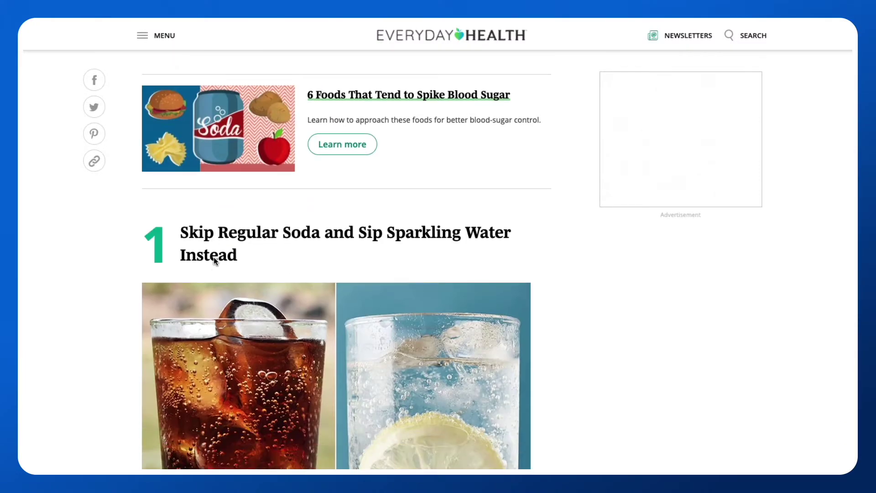
scroll(214, 258, "down", 3)
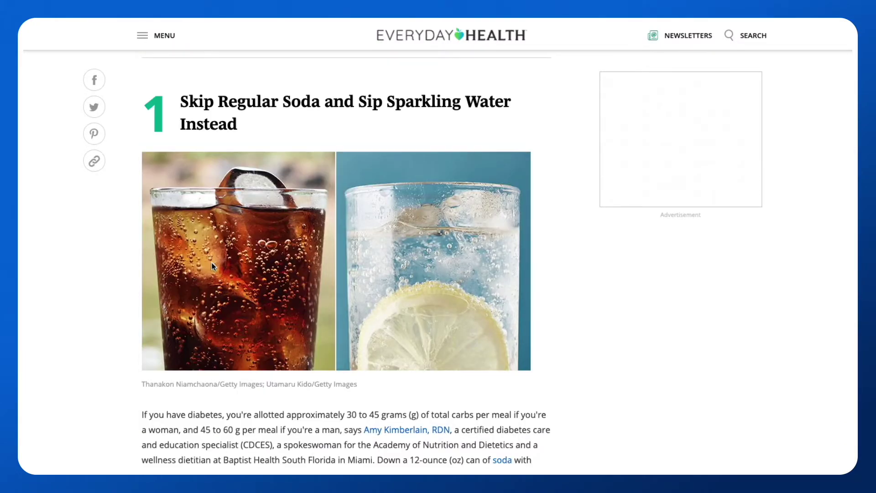
scroll(213, 262, "down", 9)
scroll(212, 265, "down", 5)
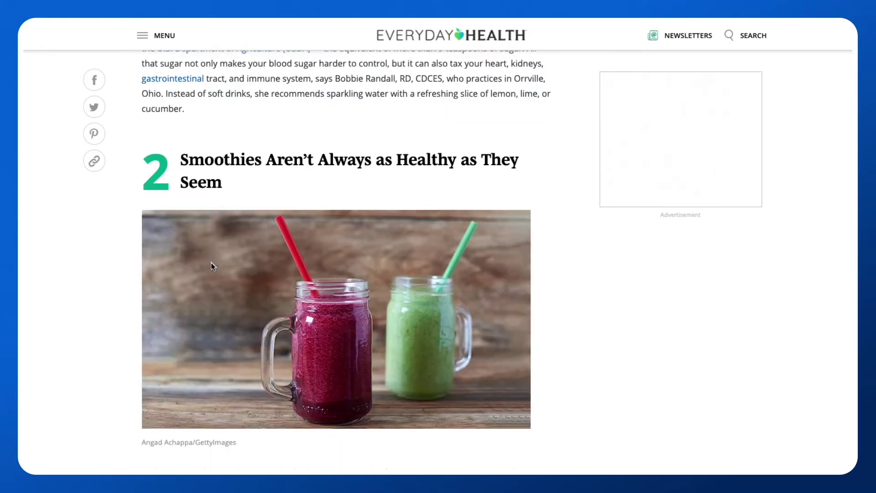
scroll(210, 263, "down", 3)
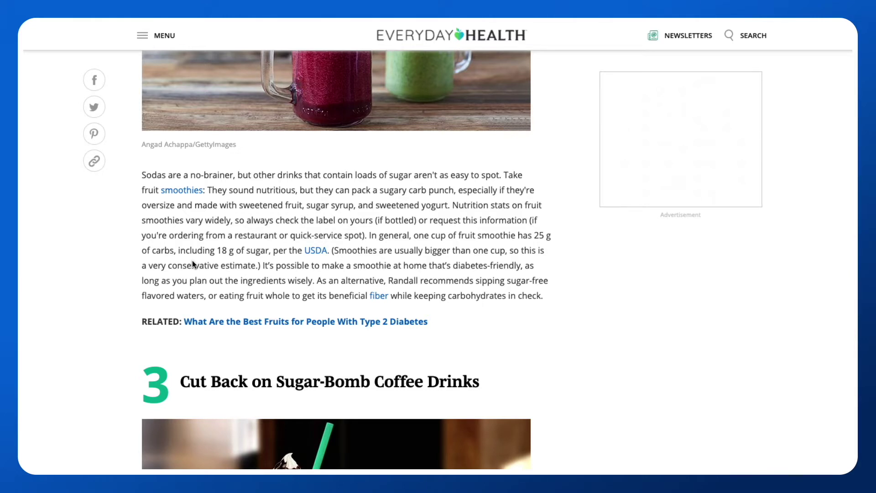
scroll(165, 259, "down", 4)
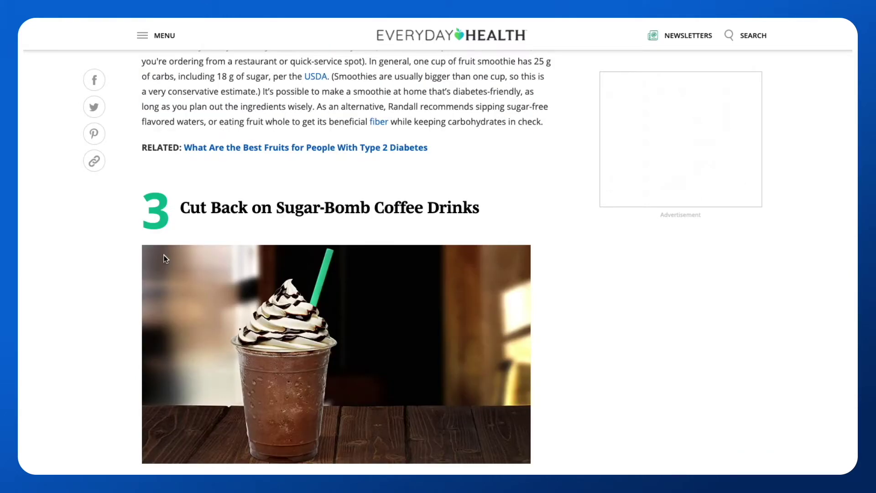
scroll(165, 259, "down", 7)
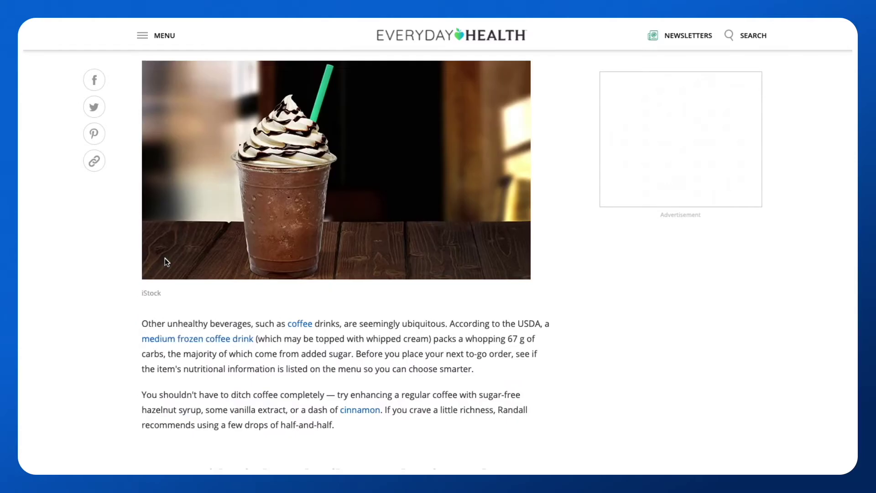
scroll(165, 260, "down", 6)
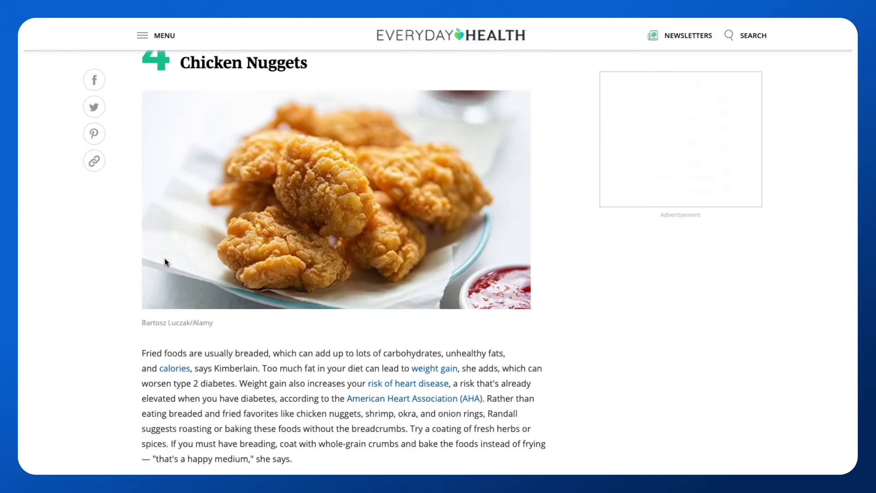
scroll(166, 261, "down", 5)
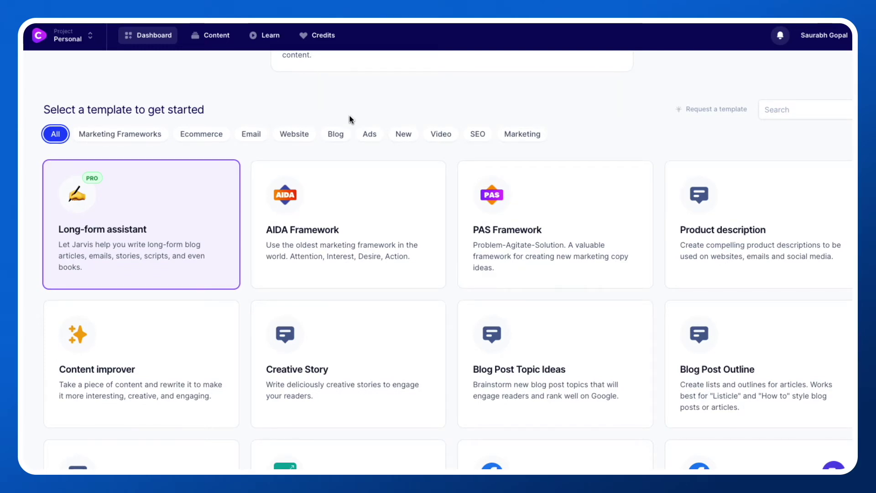
Filter the Jarvis Dashboard templates to show only Blog templates.
scroll(349, 121, "down", 2)
scroll(349, 122, "down", 1)
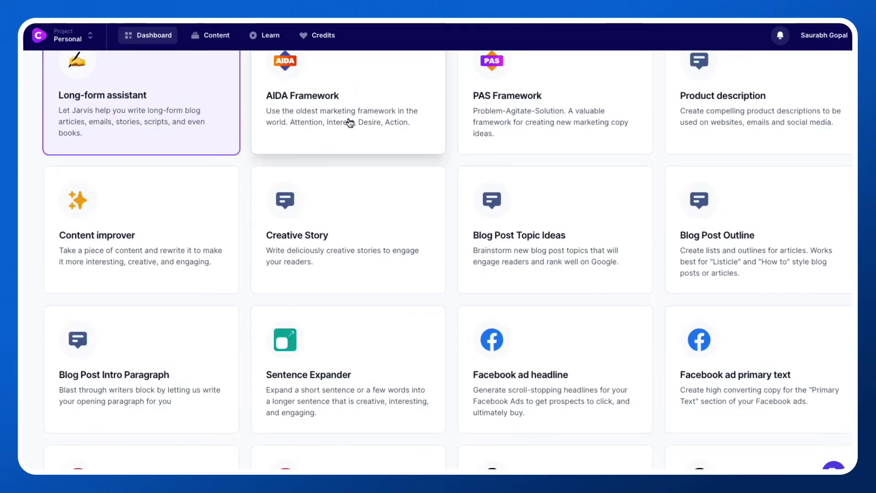
scroll(347, 172, "up", 4)
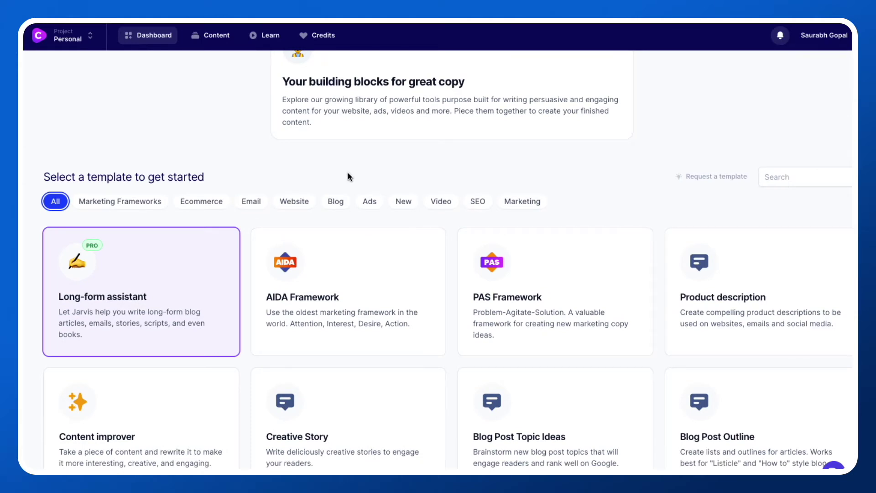
left_click(337, 202)
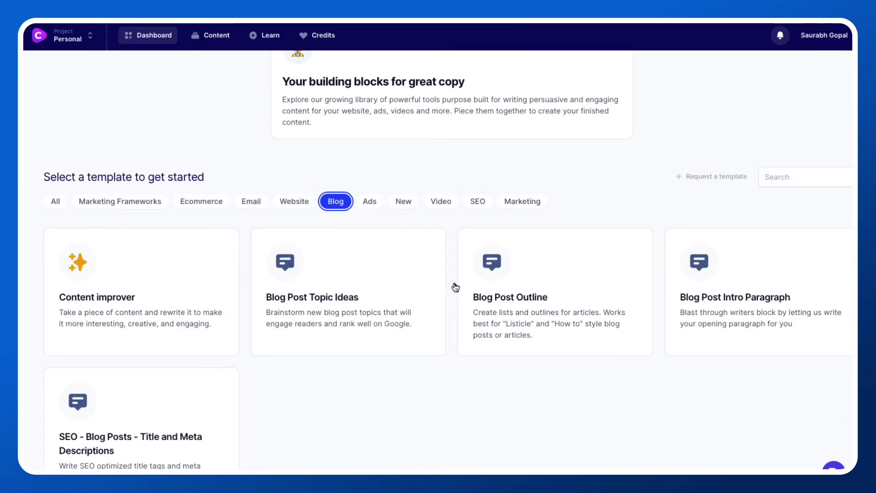
Open the Blog Post Topic Ideas template and switch back to the diabetes article.
scroll(456, 285, "down", 2)
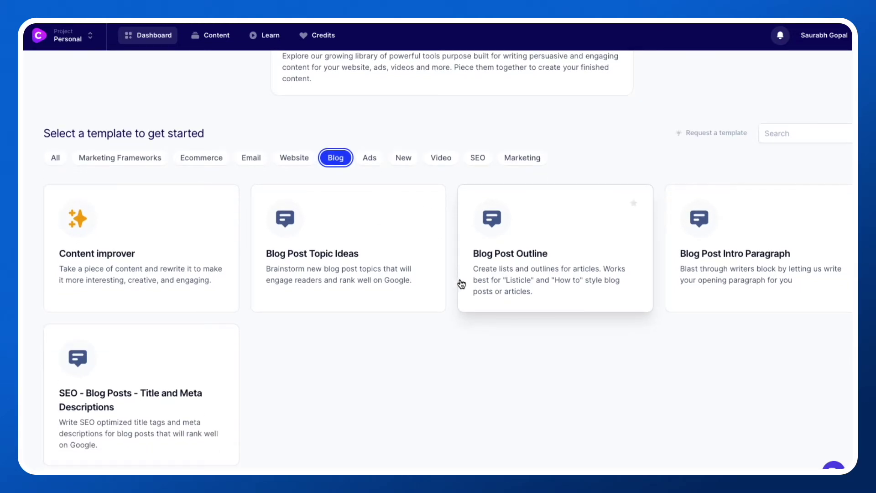
scroll(462, 324, "down", 2)
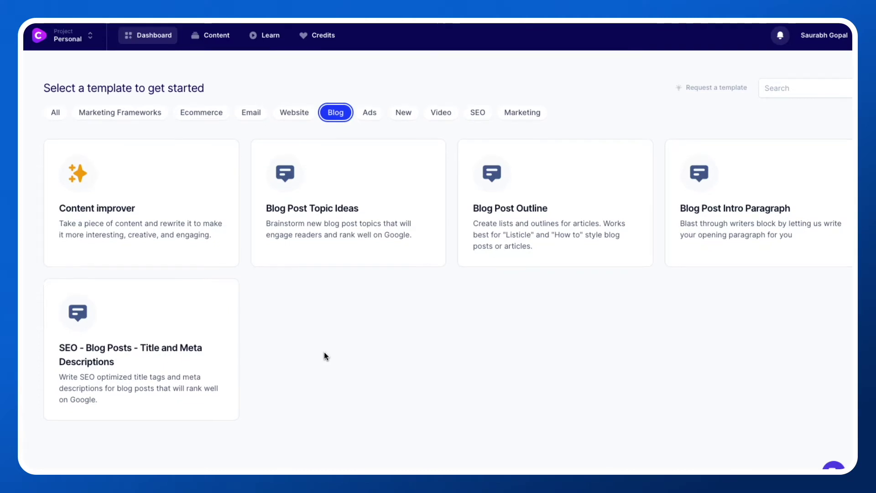
scroll(324, 354, "down", 1)
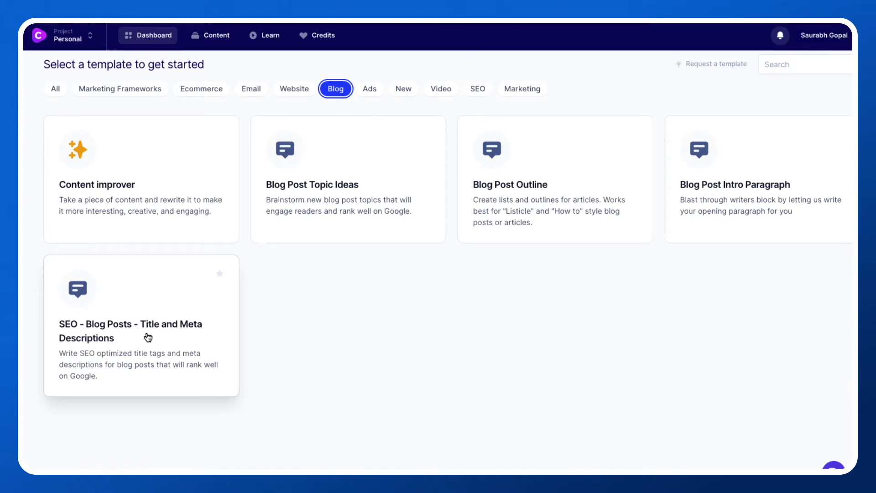
scroll(114, 309, "up", 3)
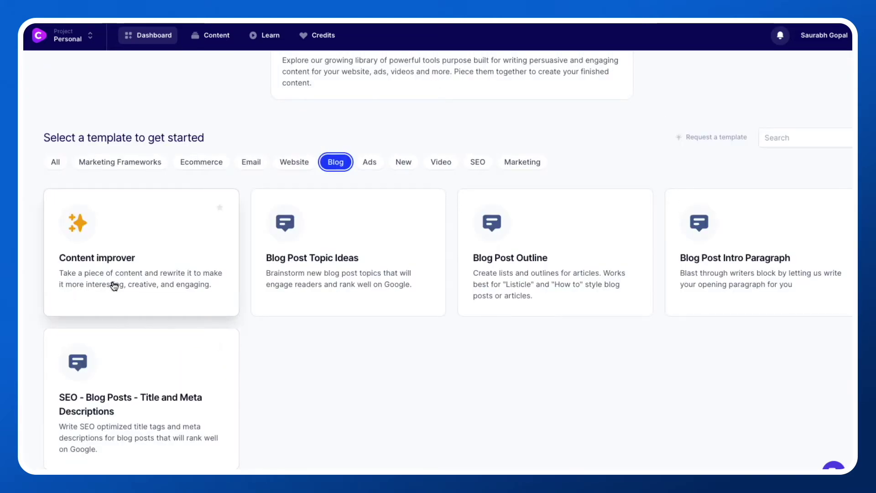
left_click(314, 271)
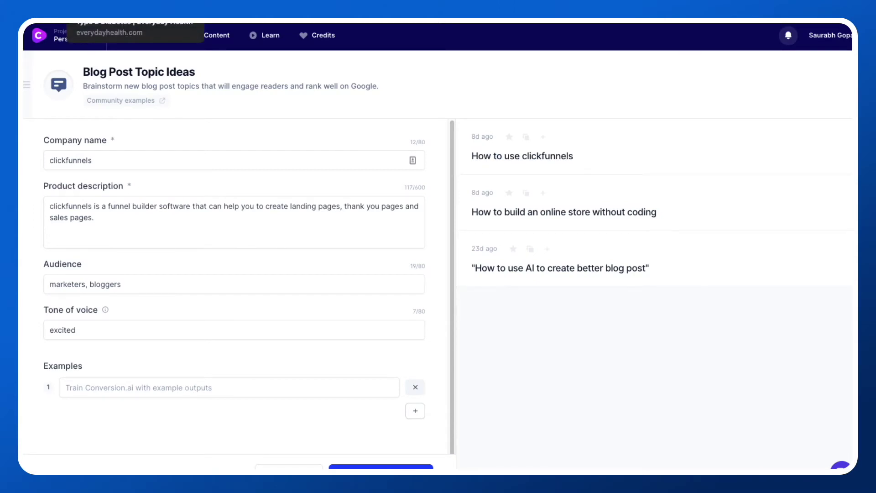
left_click(83, 21)
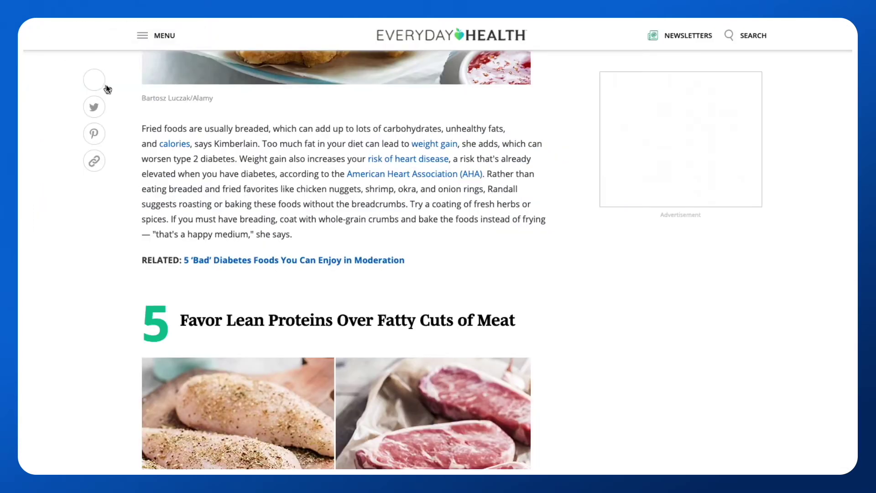
Select the article title 'Foods to Limit or Avoid in a Type 2 Diabetes Diet' at the top.
scroll(178, 168, "up", 20)
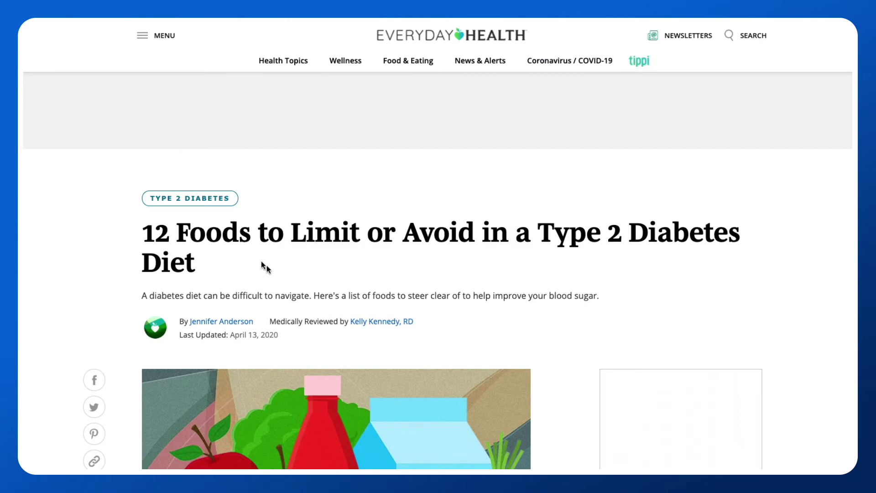
left_click_drag(181, 231, 277, 252)
key("ctrl+c")
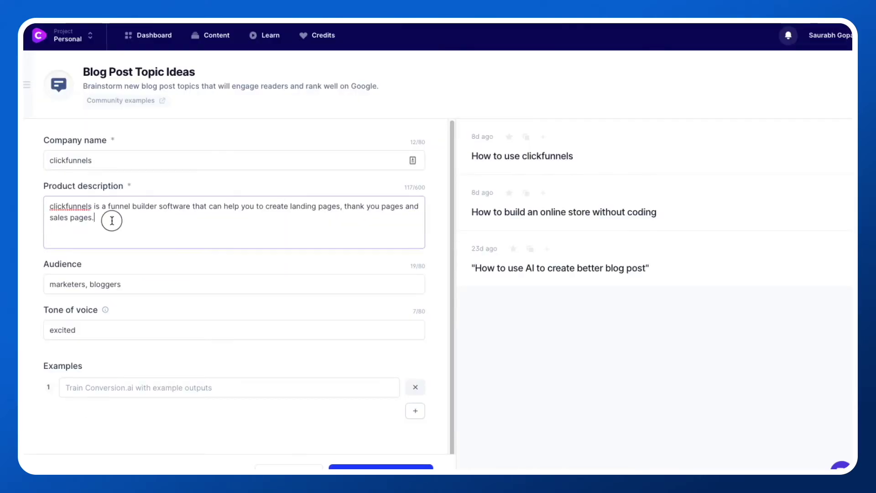
Paste the article title as Product description and replace company name clickfunnels with 'food and'.
triple_click(112, 220)
key("ctrl+v")
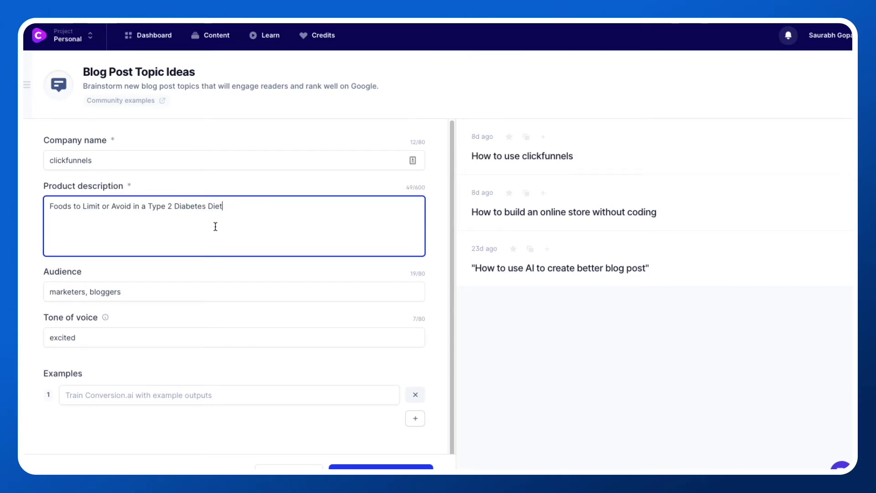
double_click(105, 165)
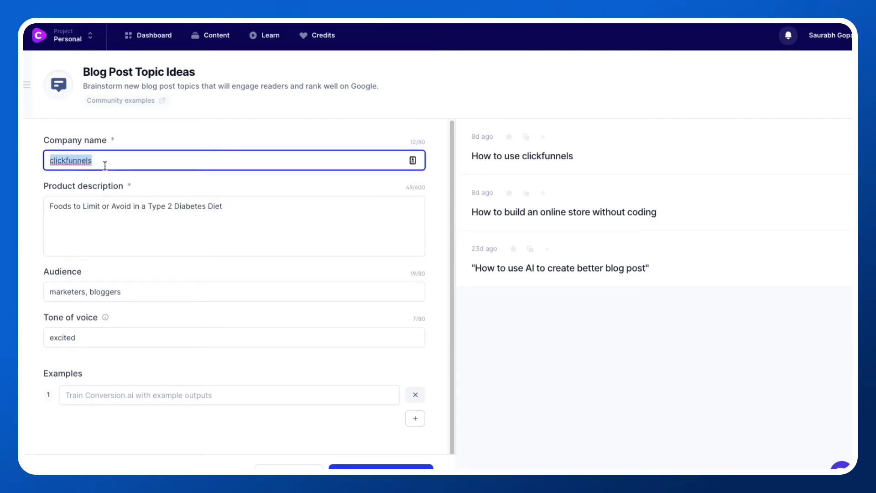
key("BackSpace")
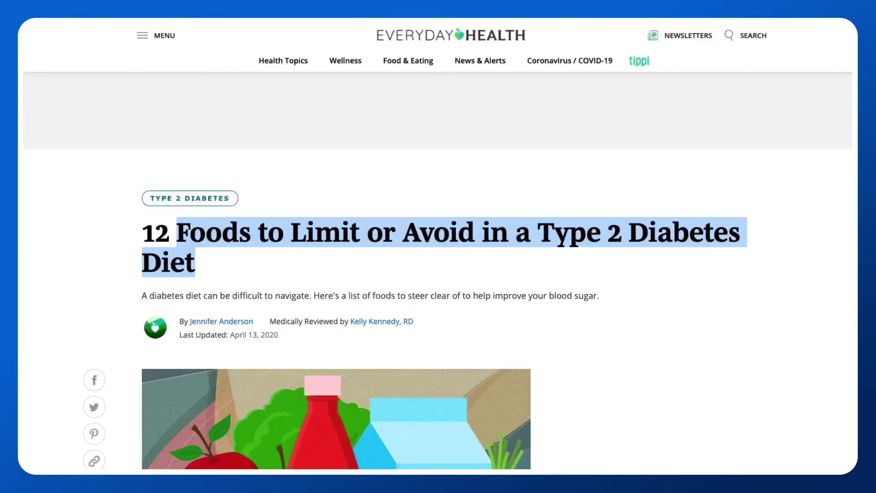
scroll(277, 271, "down", 10)
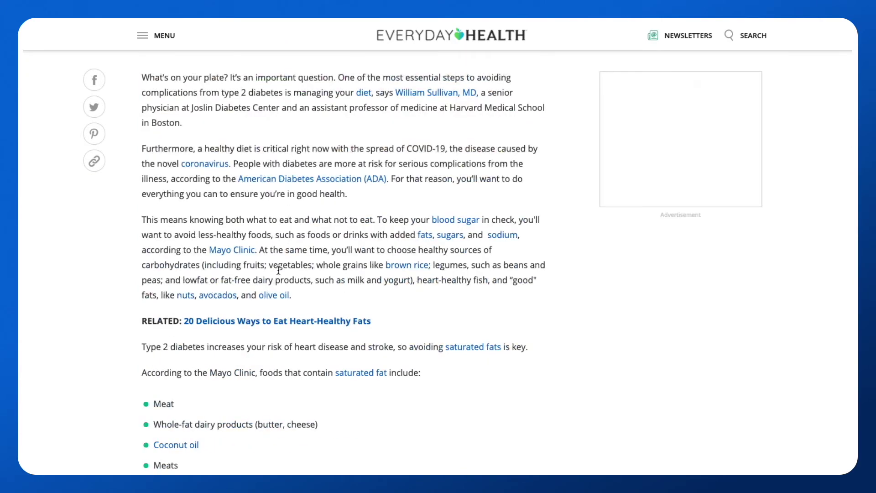
scroll(281, 259, "down", 2)
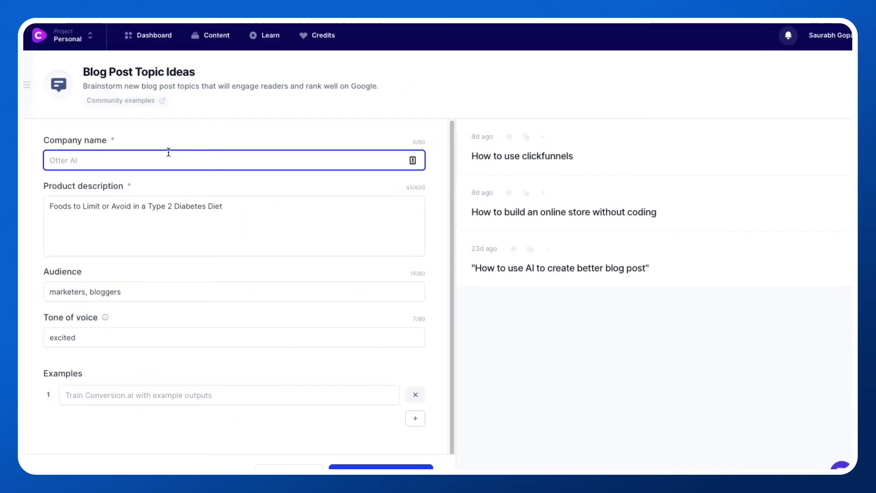
type("f")
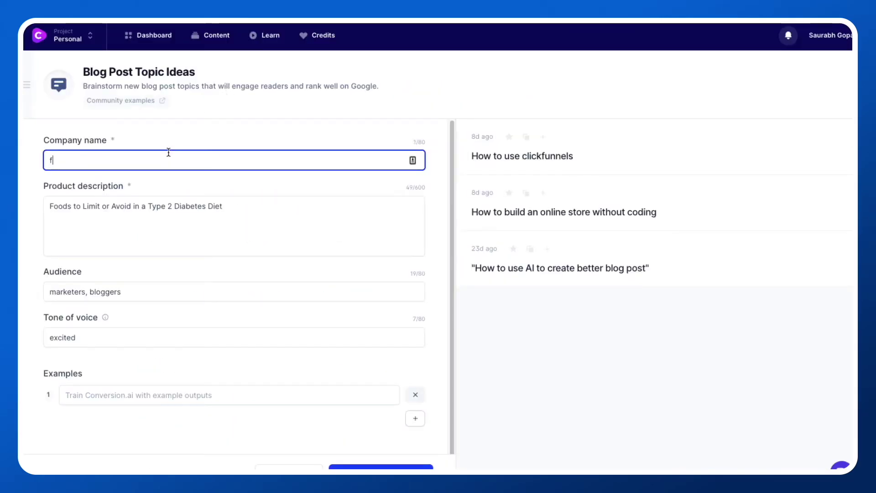
type("ood and diet")
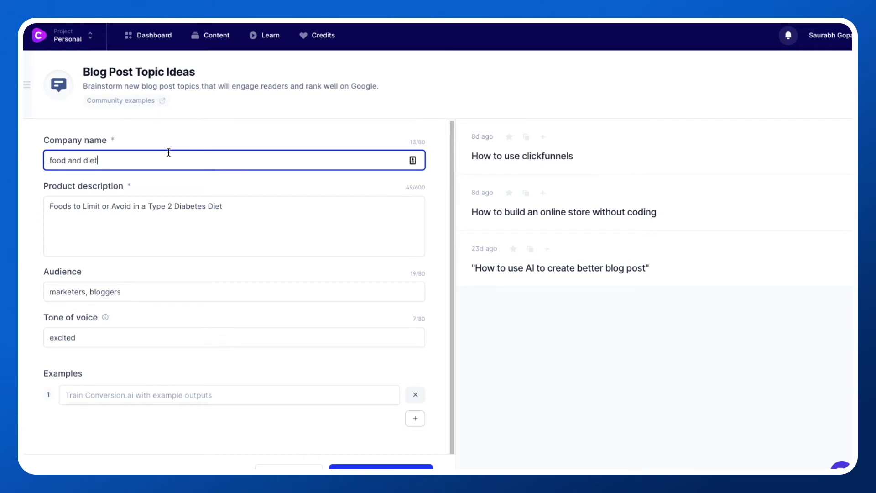
Replace the audience with 'old age people'.
scroll(146, 295, "down", 1)
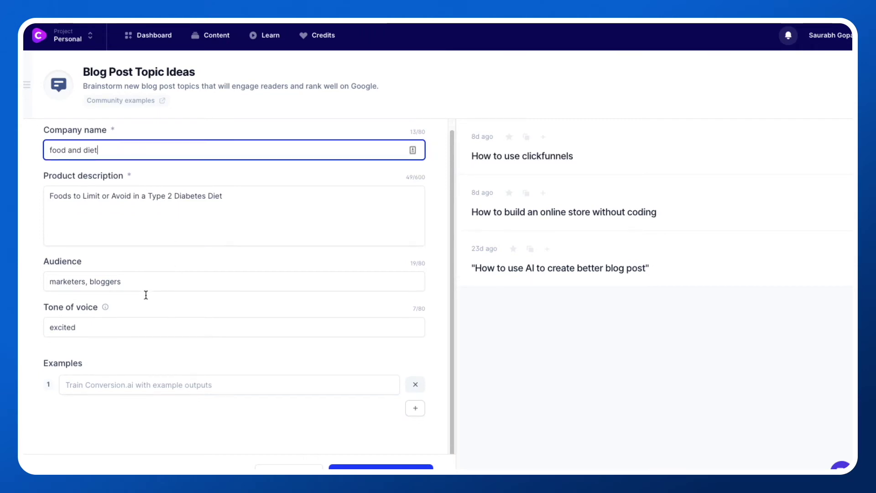
triple_click(145, 288)
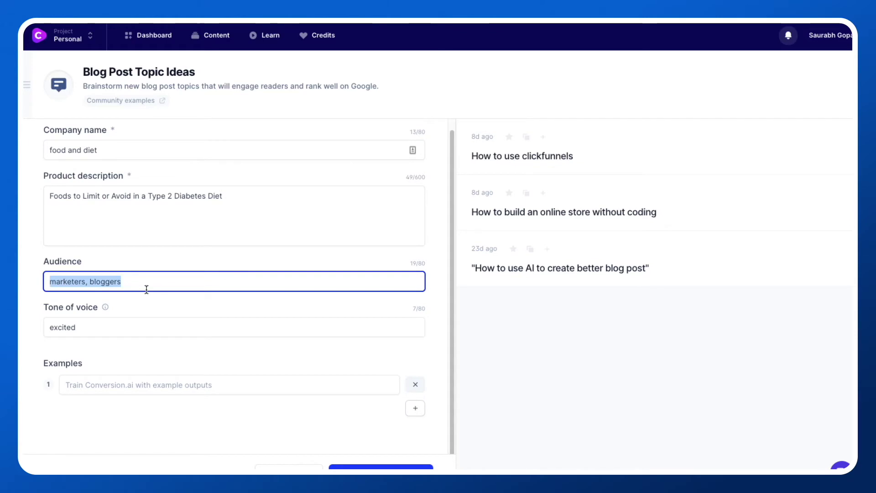
key("BackSpace")
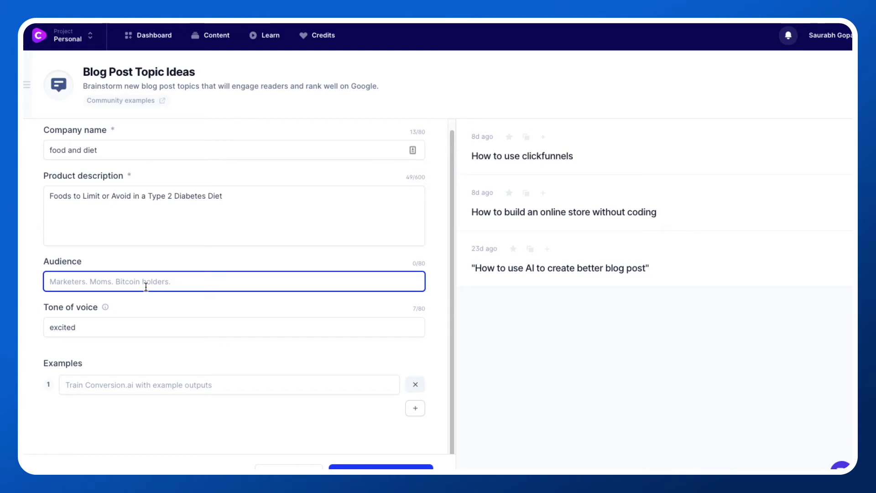
type("old age people")
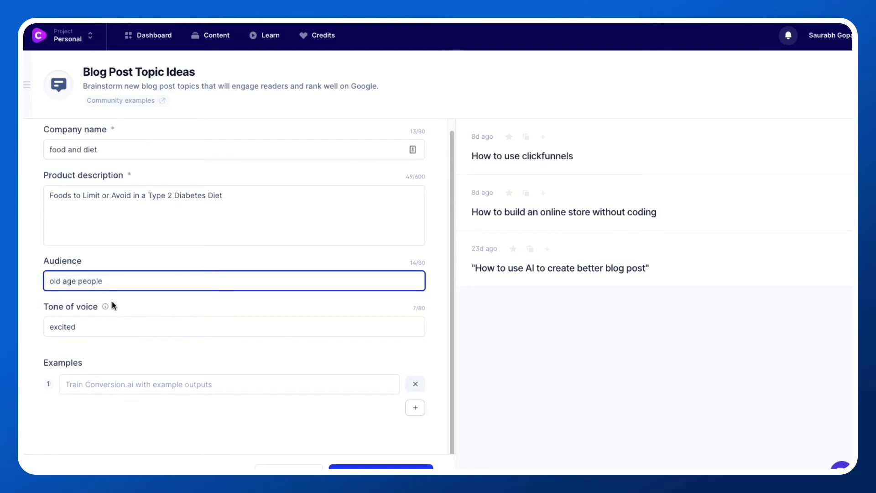
Open the Tone of voice help article through the 'Click to see more.' tooltip link.
mouse_move(105, 310)
right_click(135, 291)
key("Escape")
left_click(135, 290)
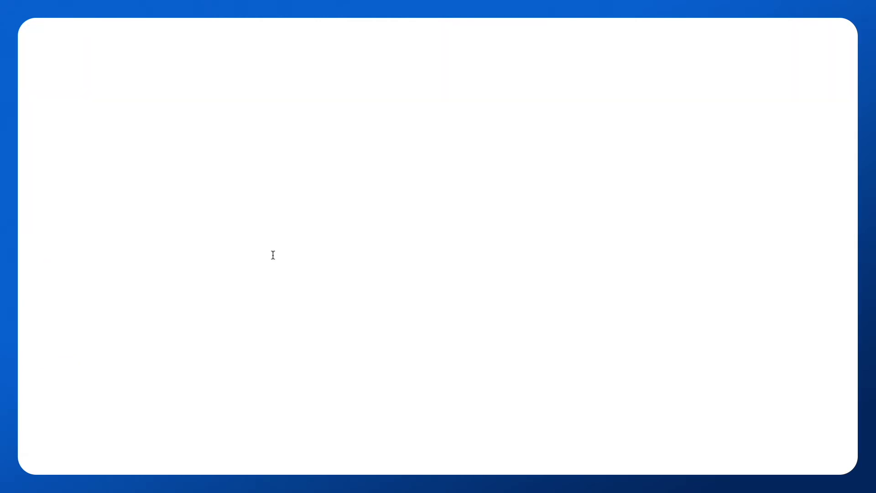
Pick the suggested tone 'Casual' from the help article and return to the form.
scroll(418, 283, "down", 2)
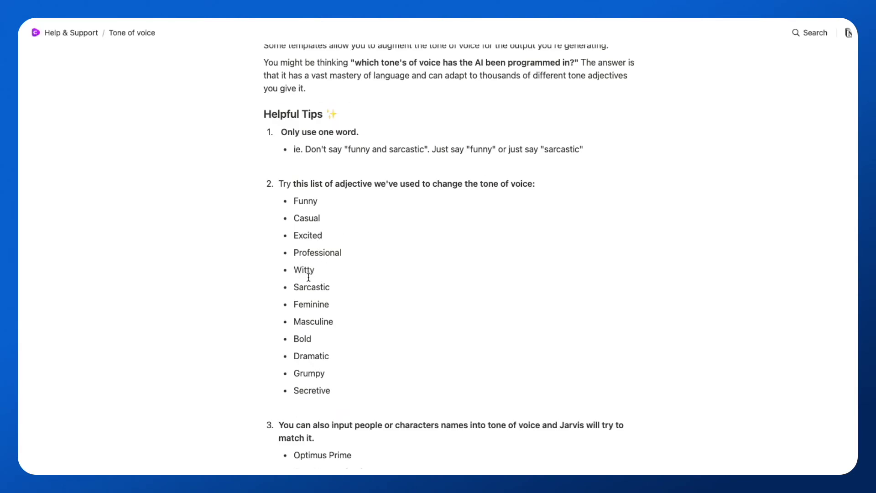
double_click(306, 221)
key("ctrl+c")
key("ctrl+w")
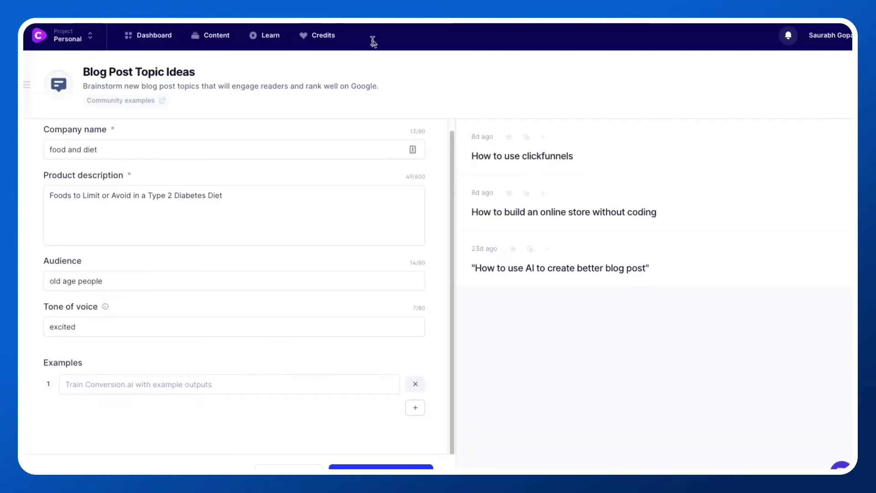
Replace tone 'excited' with 'Casual', generate two new topic ideas, and open the first.
double_click(122, 332)
key("ctrl+v")
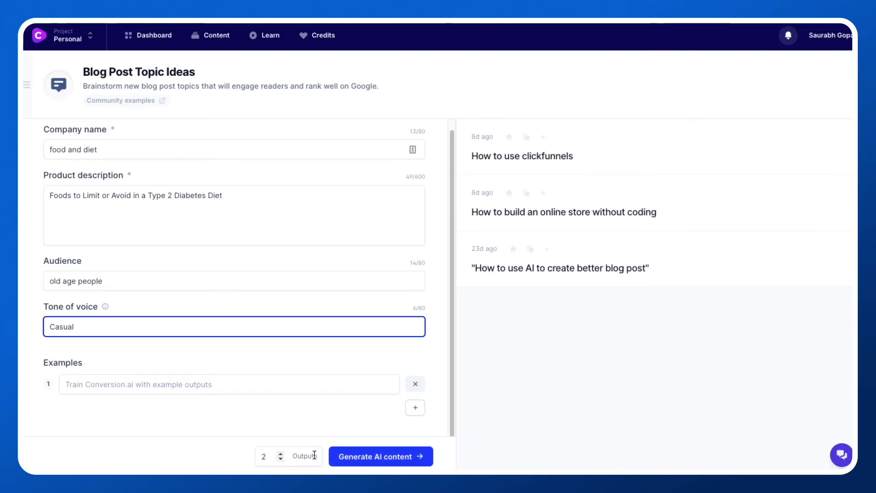
left_click(365, 458)
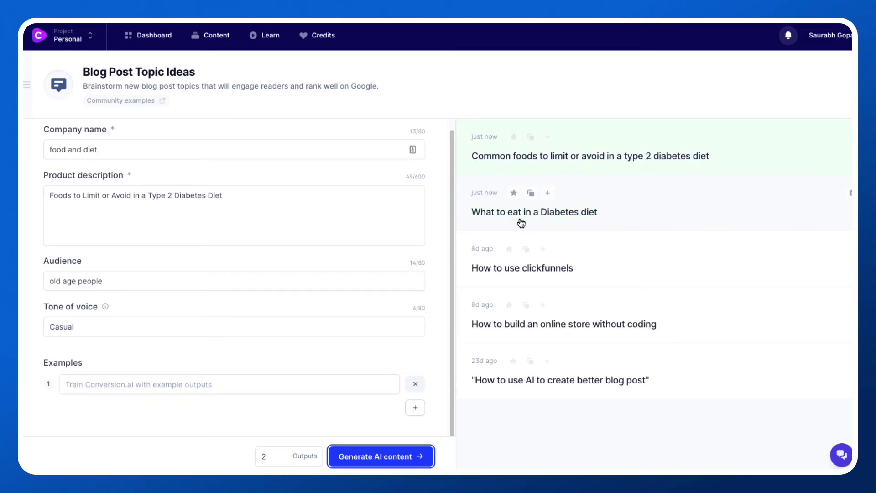
left_click(536, 157)
Select the topic 'Common foods to limit or avoid in a type 2 diabetes diet' and open Blog Post Intro Paragraph.
triple_click(403, 114)
key("ctrl+c")
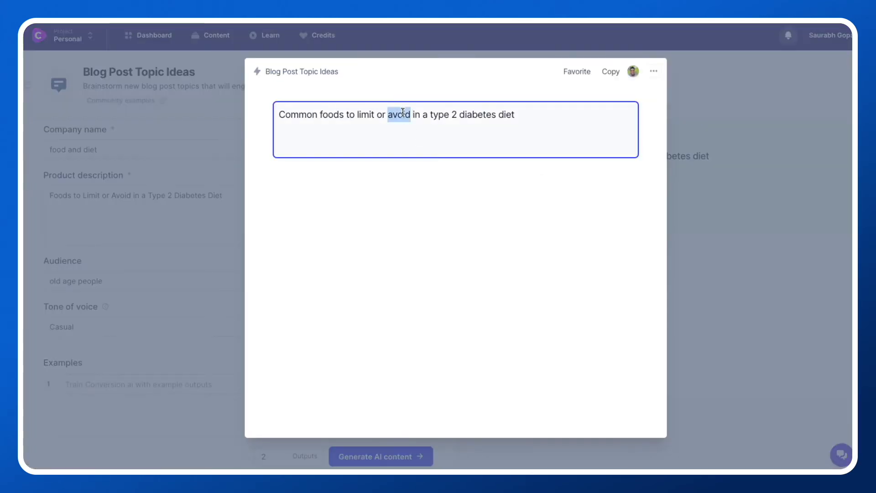
left_click(751, 283)
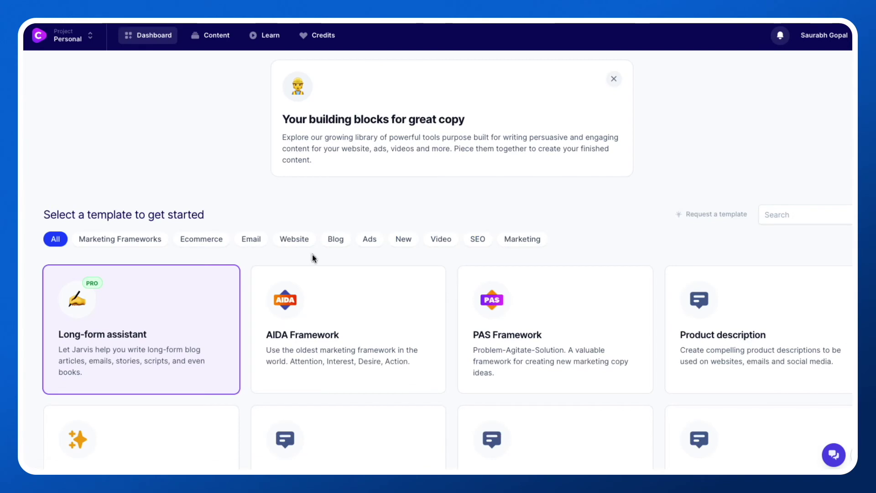
left_click(334, 239)
scroll(564, 341, "down", 2)
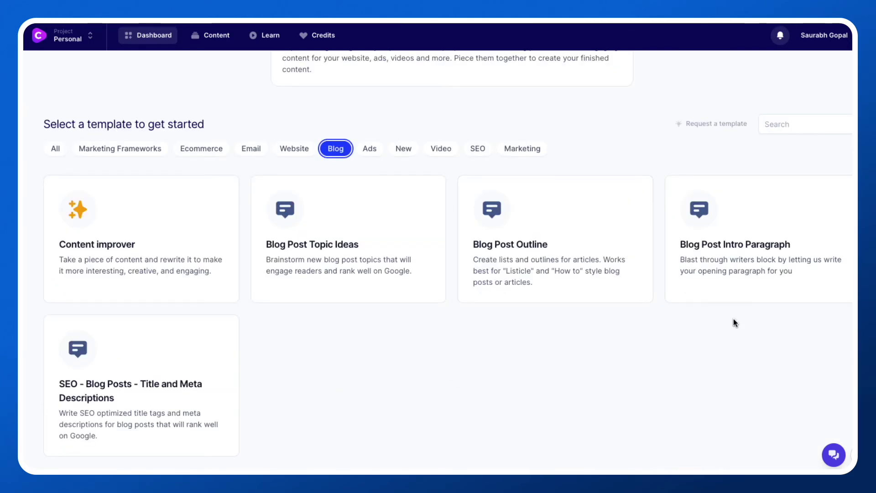
left_click(725, 267)
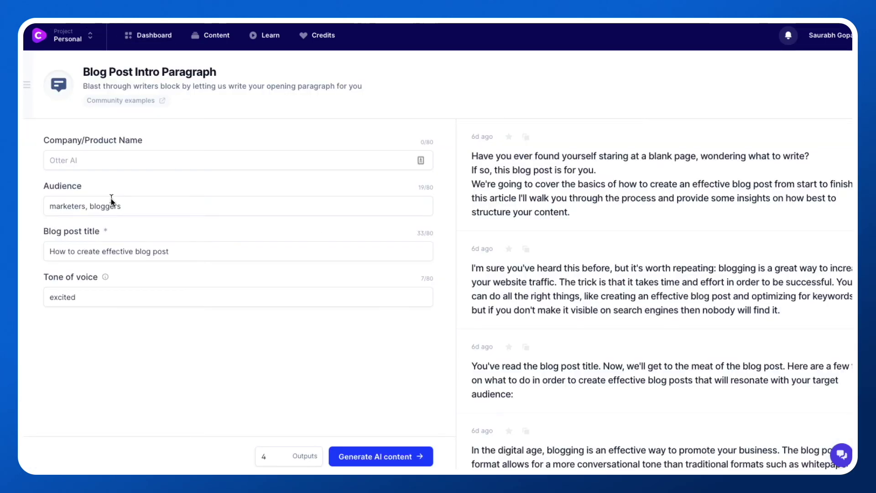
Generate 2 intro paragraphs for 'Common foods to limit or avoid in a type 2 diabetes diet' for audience 'old age people'.
triple_click(81, 206)
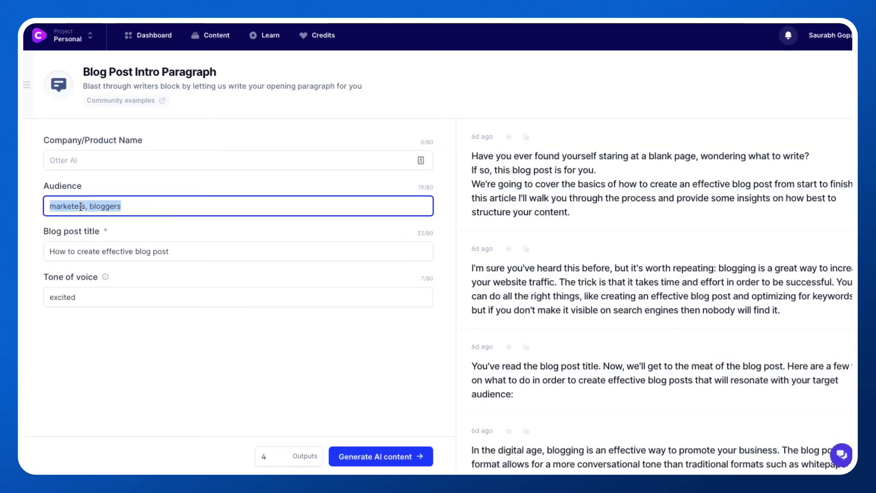
type("old age")
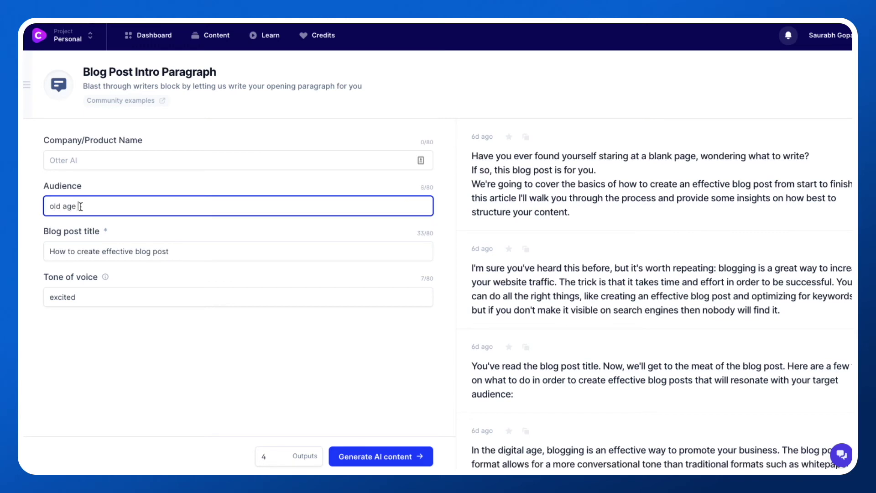
type(" people")
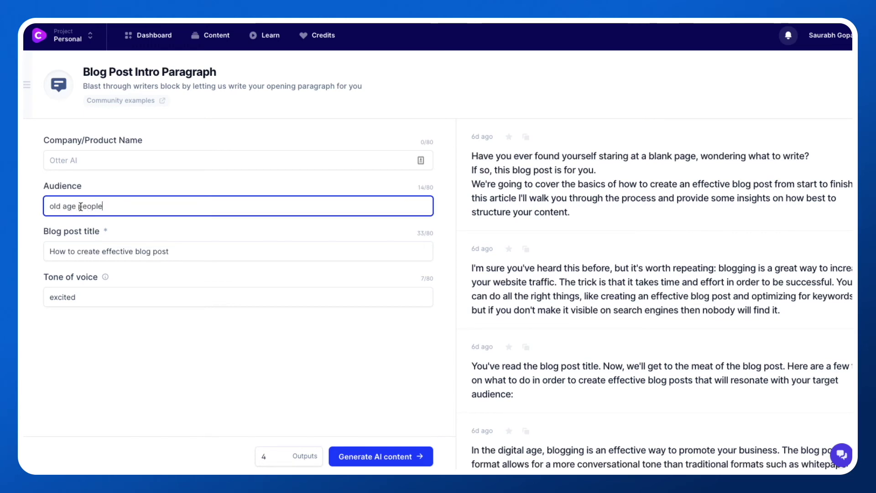
triple_click(68, 255)
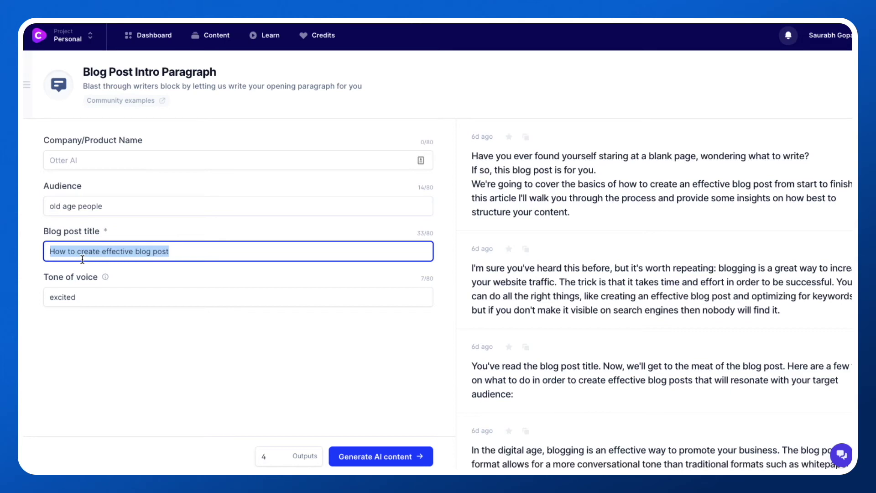
key("ctrl+v")
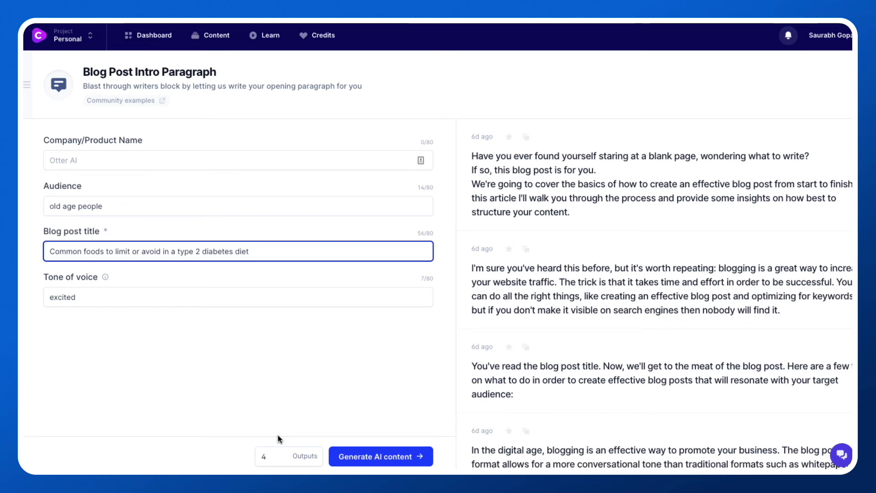
left_click(280, 459)
left_click(281, 459)
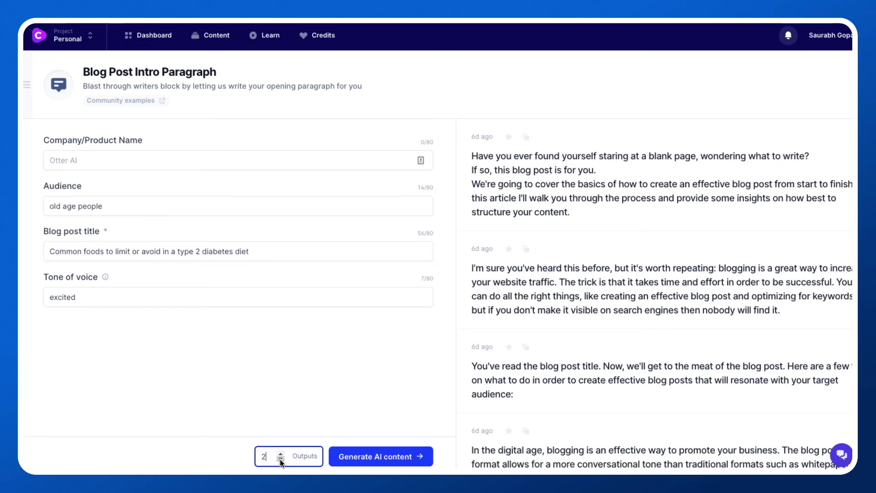
left_click(363, 460)
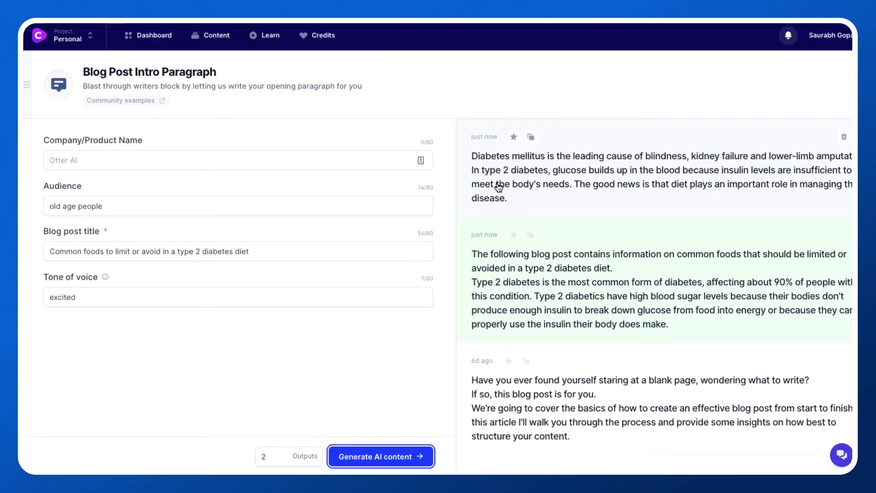
Review the two new diabetes intro paragraphs in full view.
left_click(498, 186)
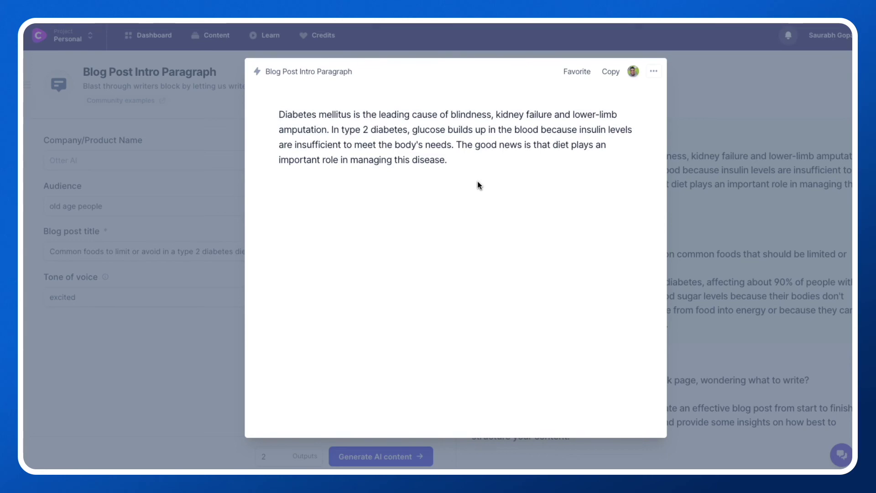
left_click(695, 249)
left_click(554, 306)
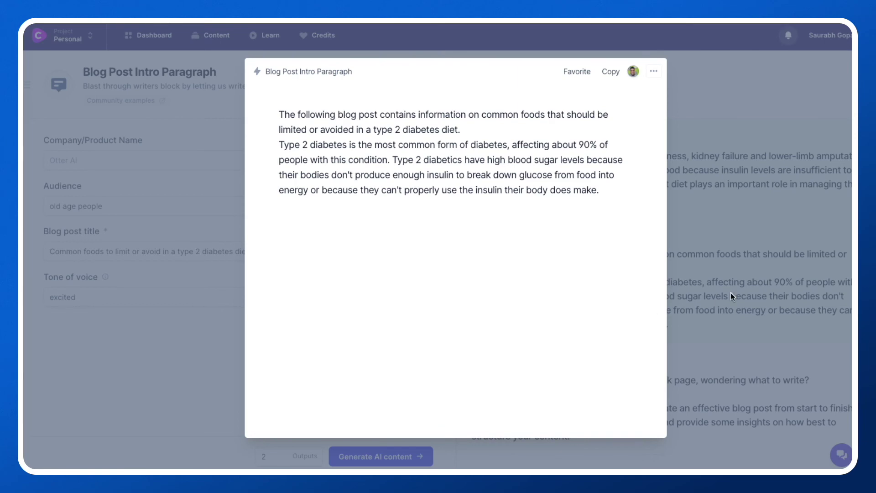
left_click(705, 225)
Copy the Diabetes mellitus intro paragraph and return to the Dashboard.
left_click(584, 161)
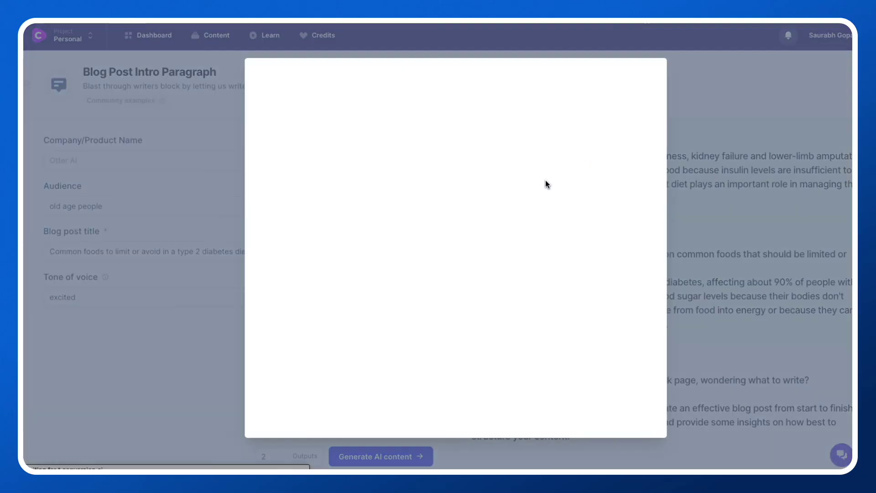
triple_click(359, 142)
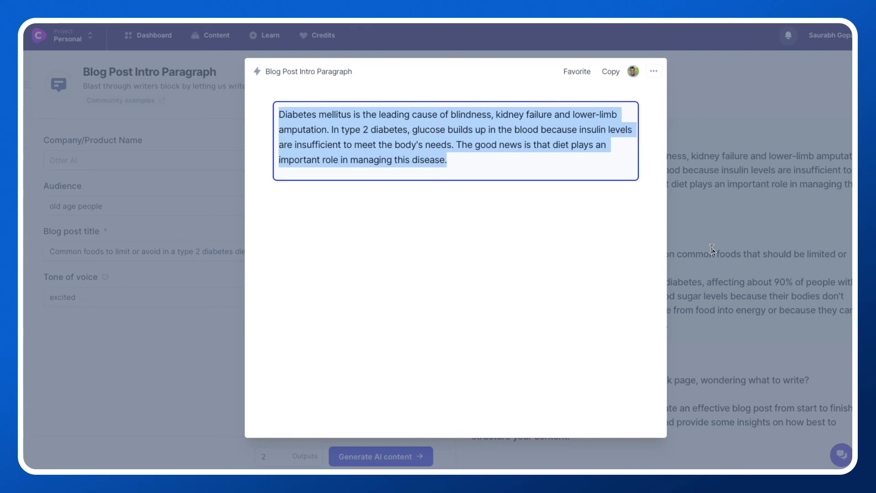
key("Escape")
left_click(163, 40)
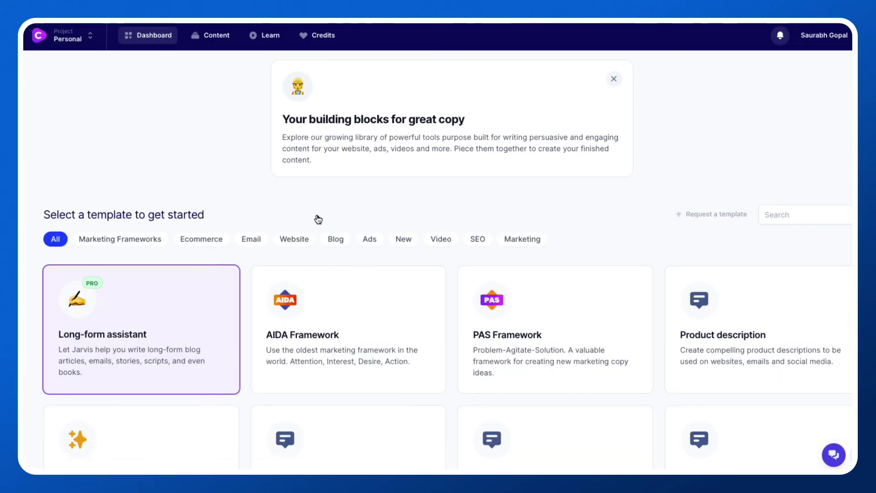
Filter the templates to Blog and choose SEO - Blog Posts - Title and Meta Descriptions.
left_click(331, 239)
scroll(586, 282, "down", 2)
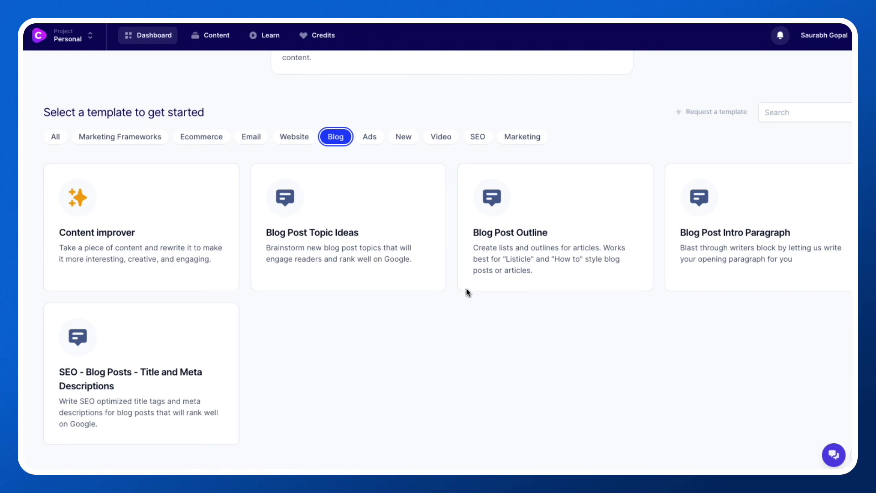
left_click(184, 374)
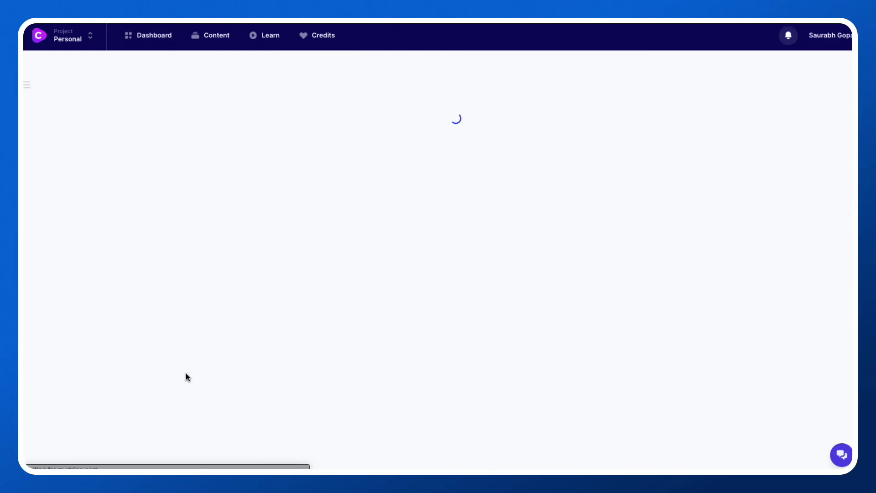